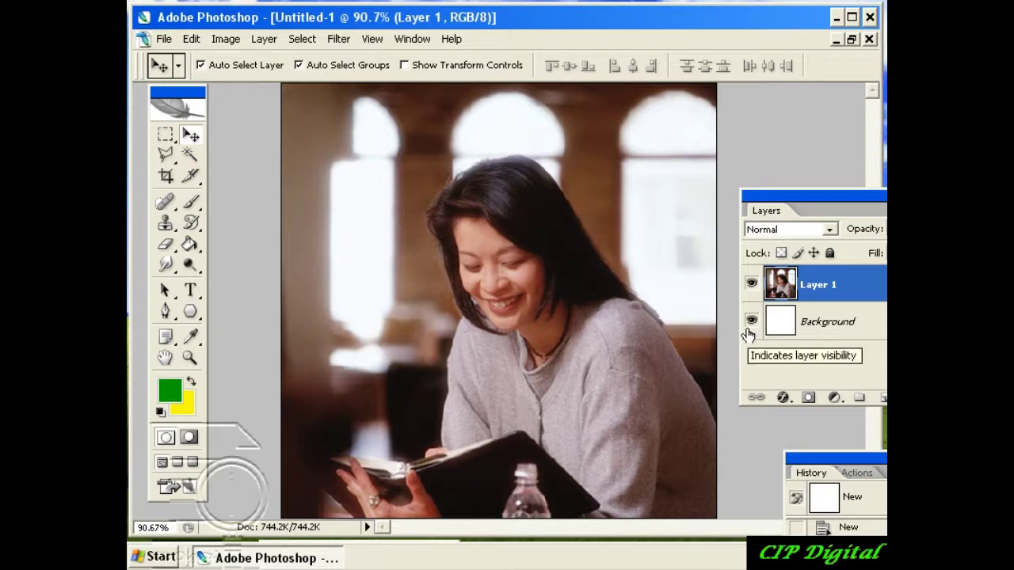
- Bring the Layers palette into view to check Layer 1's photo above the white Background
left_click_drag(828, 196, 697, 187)
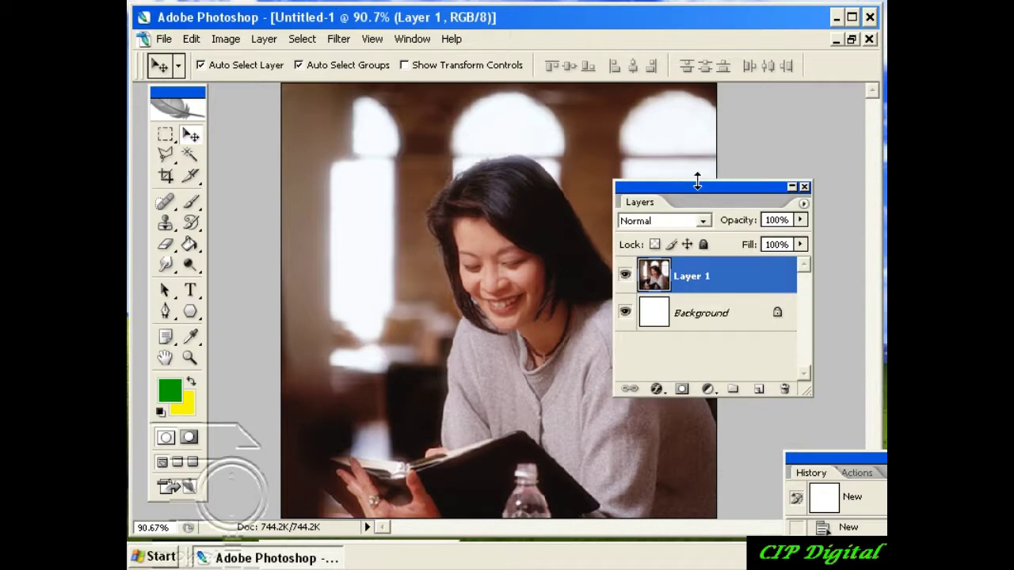
left_click(707, 316)
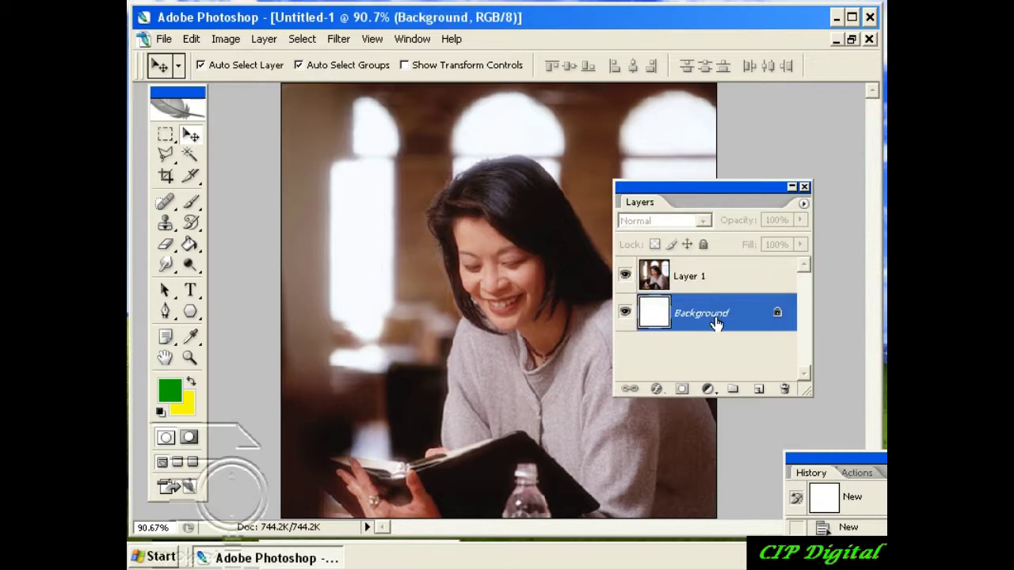
left_click(697, 278)
left_click_drag(707, 193, 758, 185)
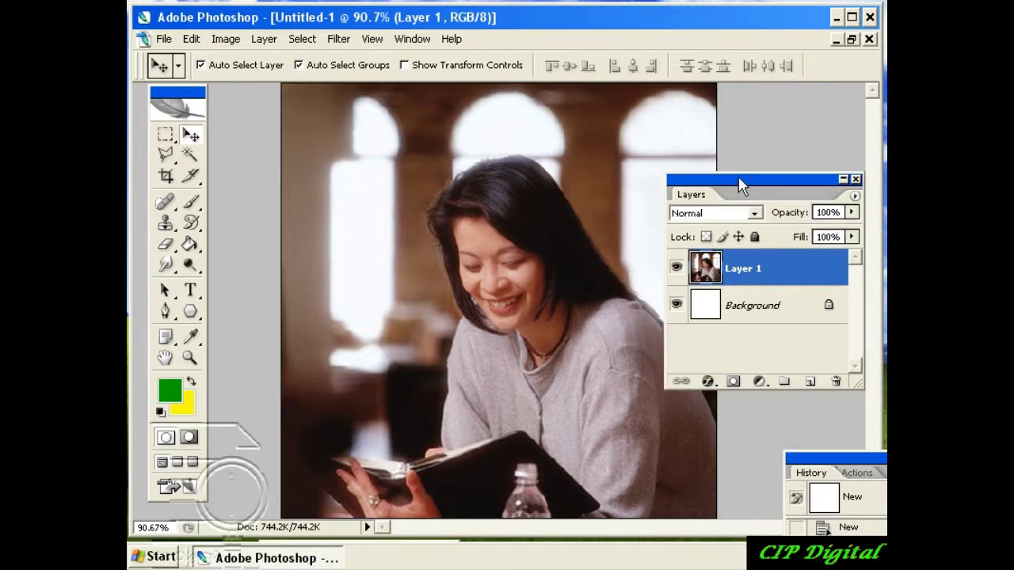
left_click_drag(738, 180, 699, 176)
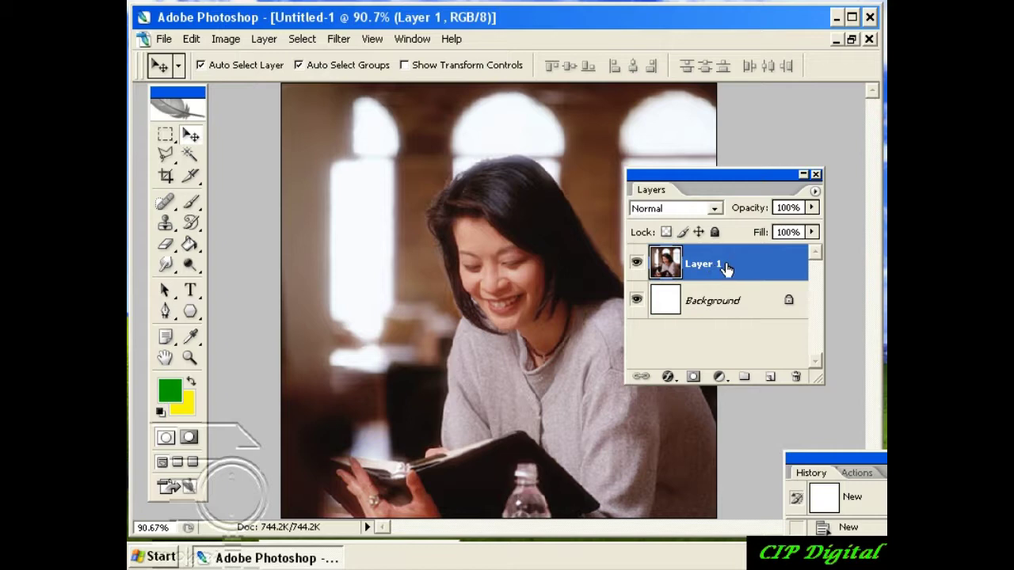
- Duplicate Layer 1 to create Layer 1 copy stacked on top
right_click(730, 270)
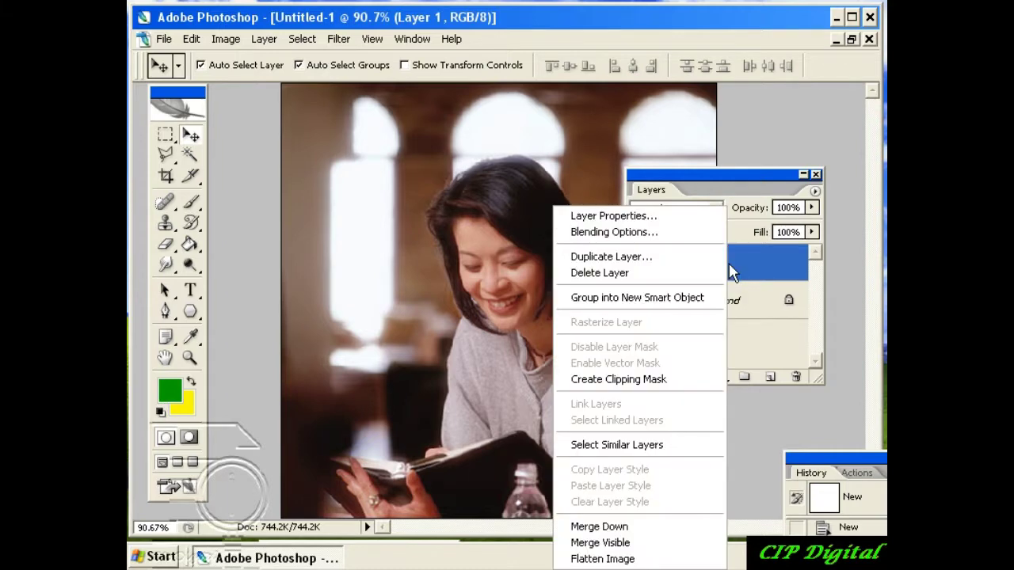
left_click(654, 261)
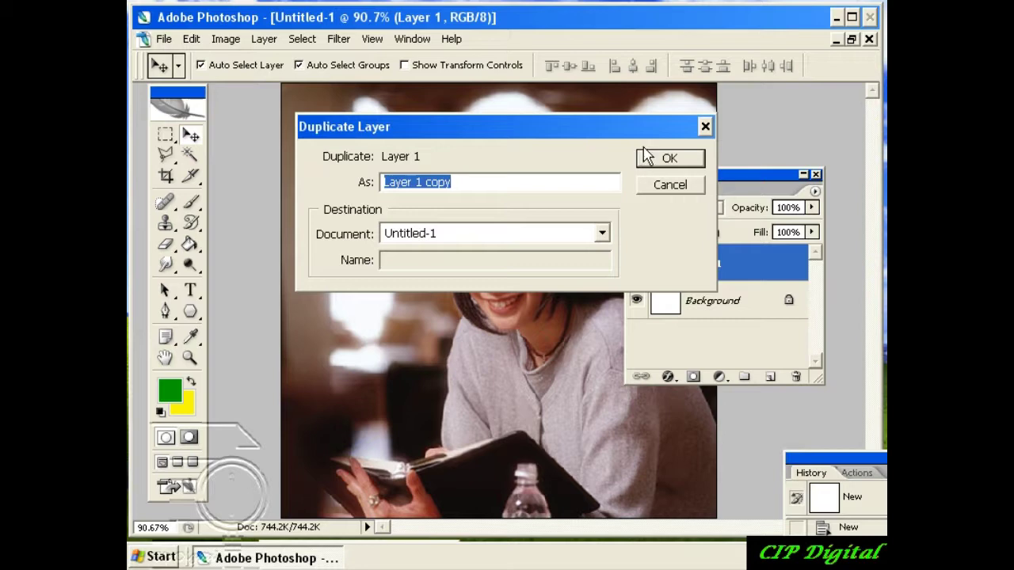
left_click(663, 161)
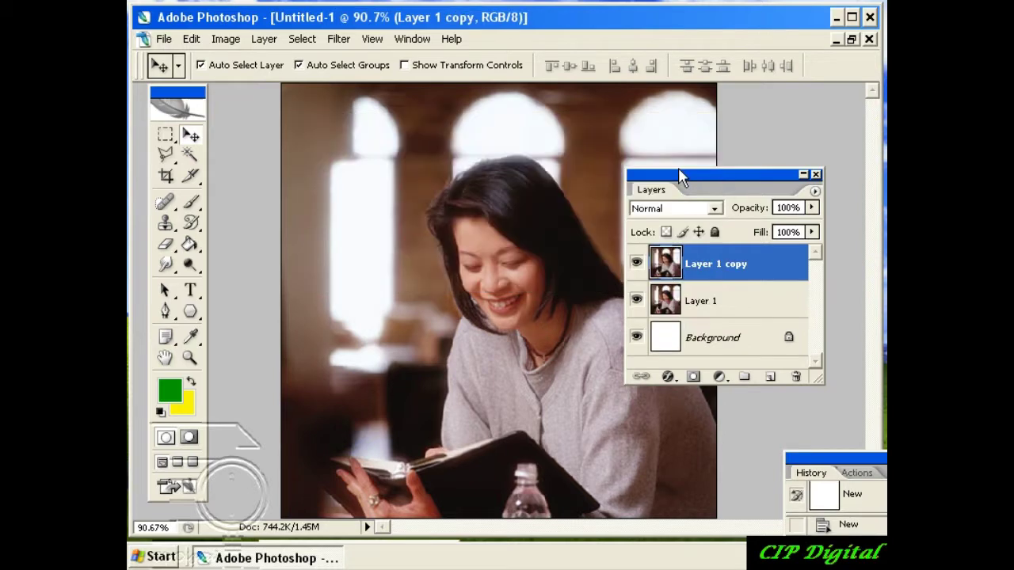
left_click_drag(679, 176, 794, 171)
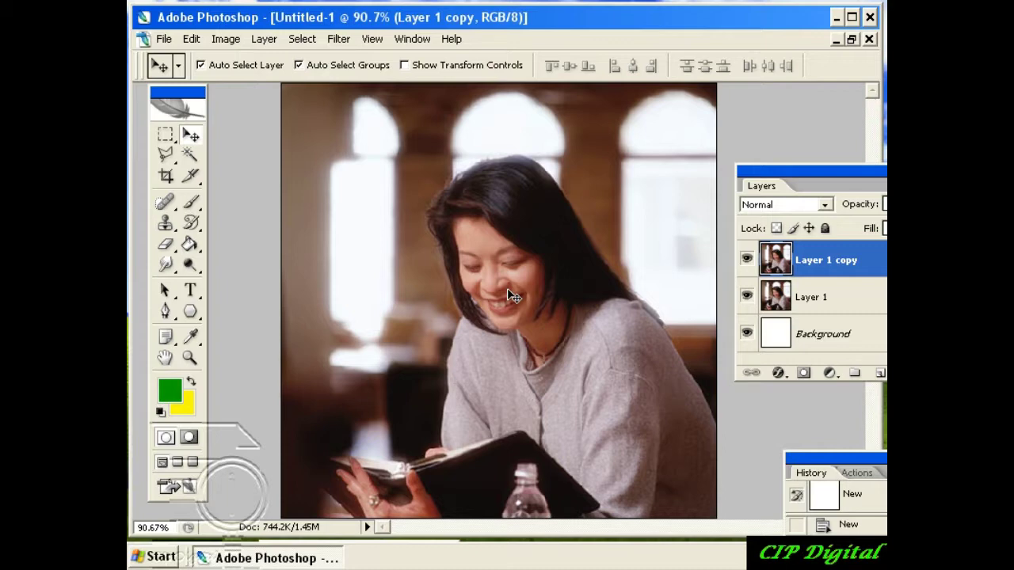
- Desaturate Layer 1 copy with Image > Adjustments > Desaturate, making the photo grayscale
left_click(226, 41)
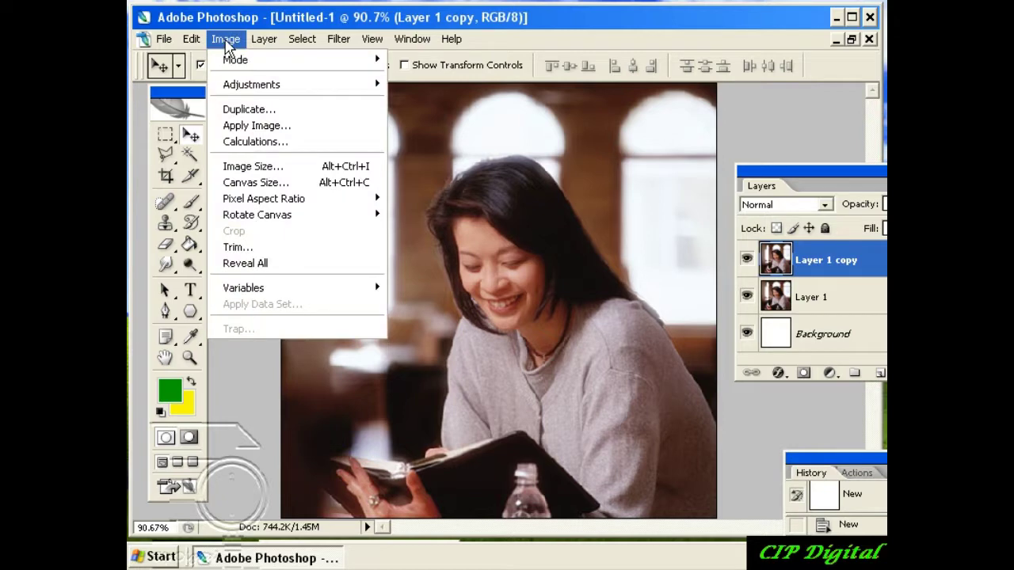
mouse_move(251, 84)
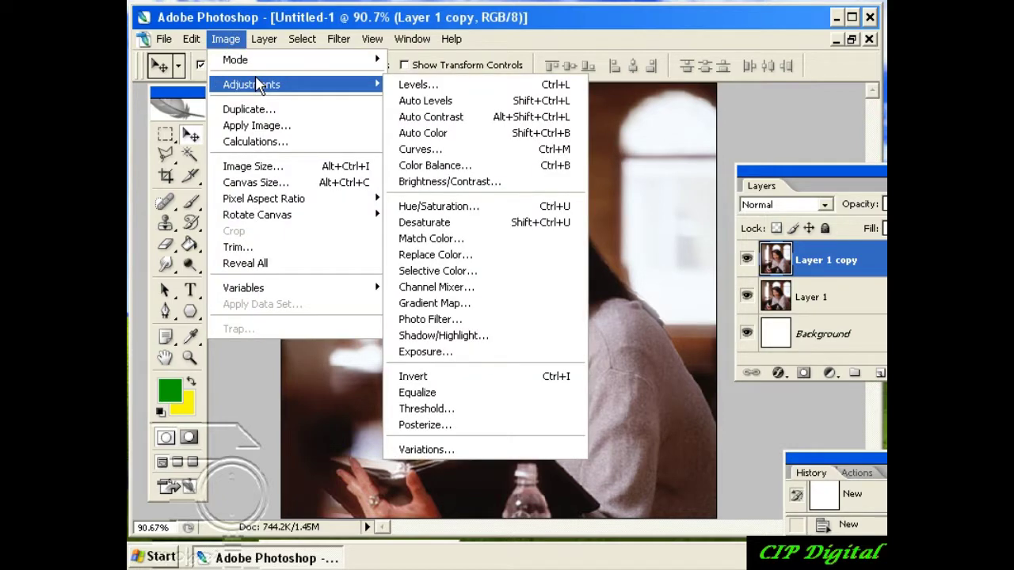
left_click(365, 87)
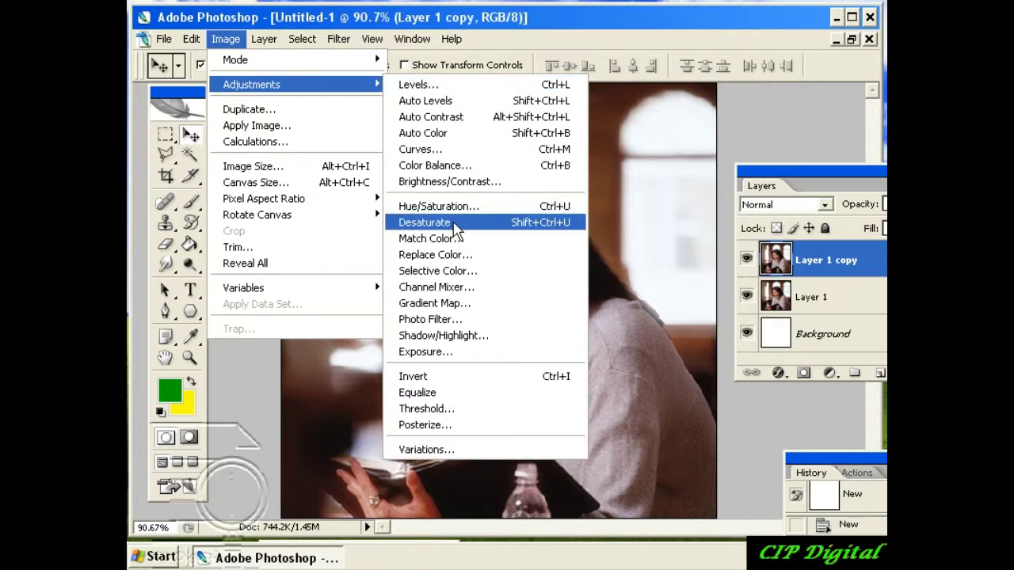
left_click(455, 225)
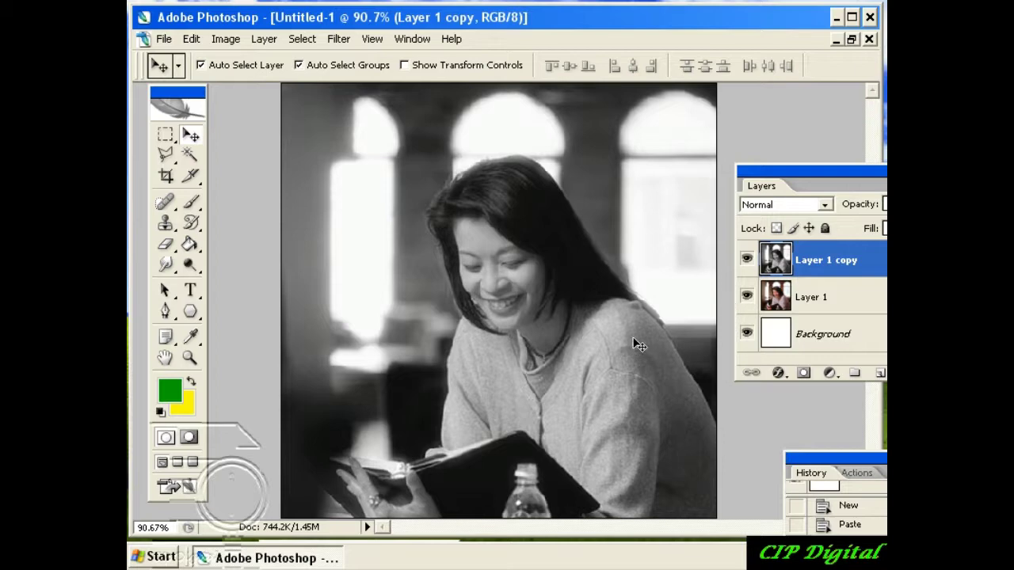
left_click_drag(767, 181, 717, 172)
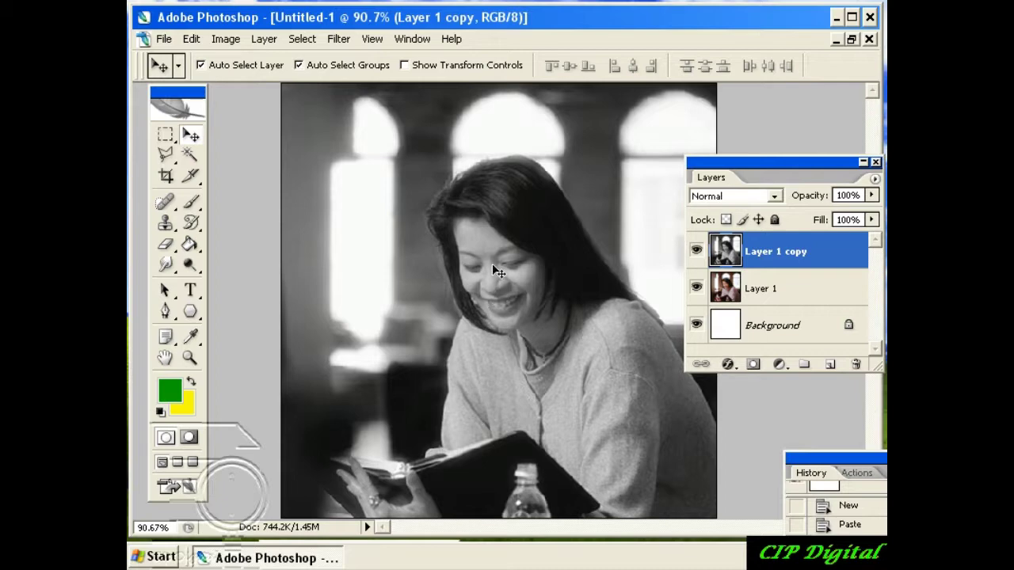
left_click_drag(745, 164, 649, 165)
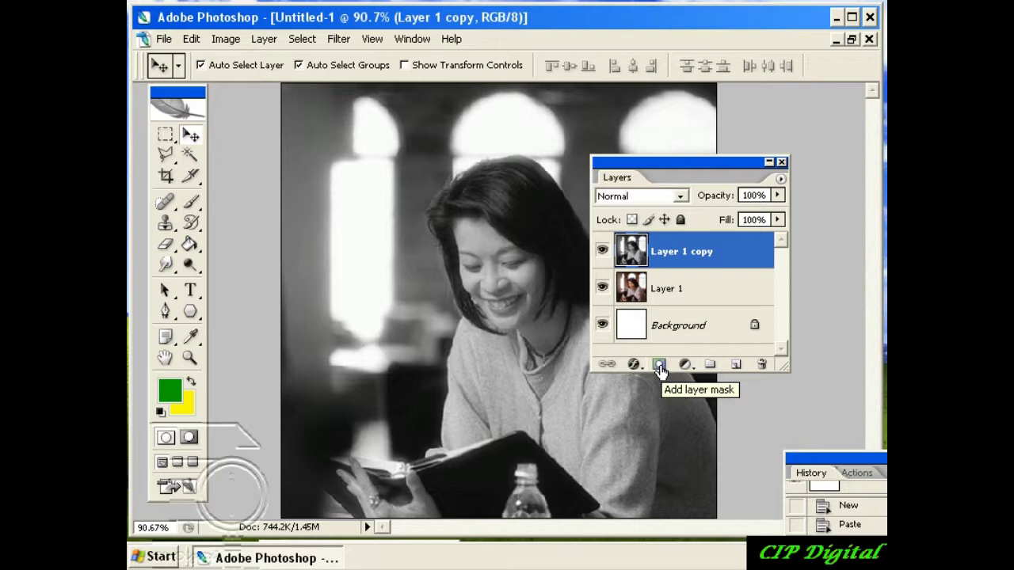
- Add a white layer mask to Layer 1 copy
left_click(659, 365)
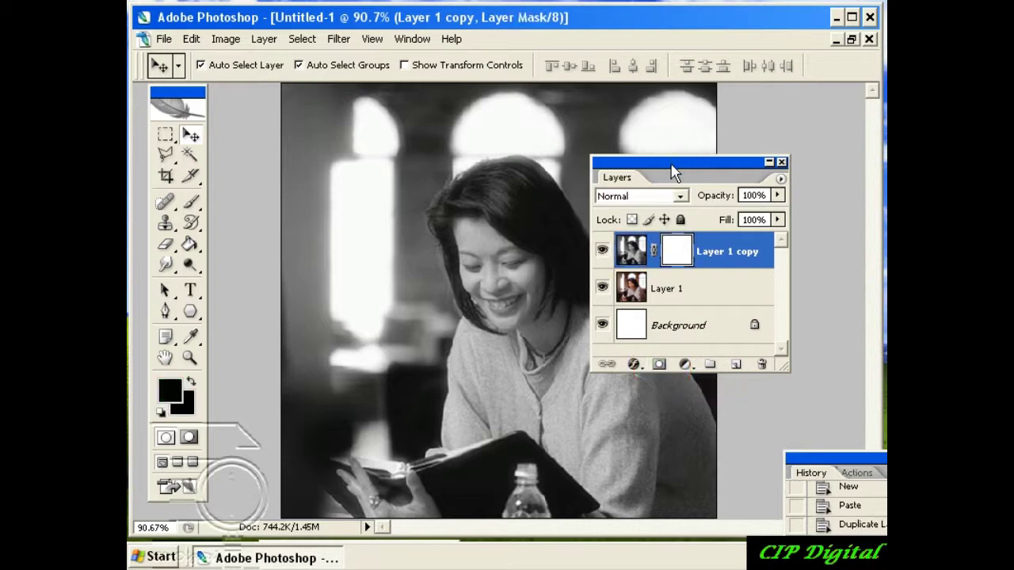
left_click_drag(670, 167, 709, 121)
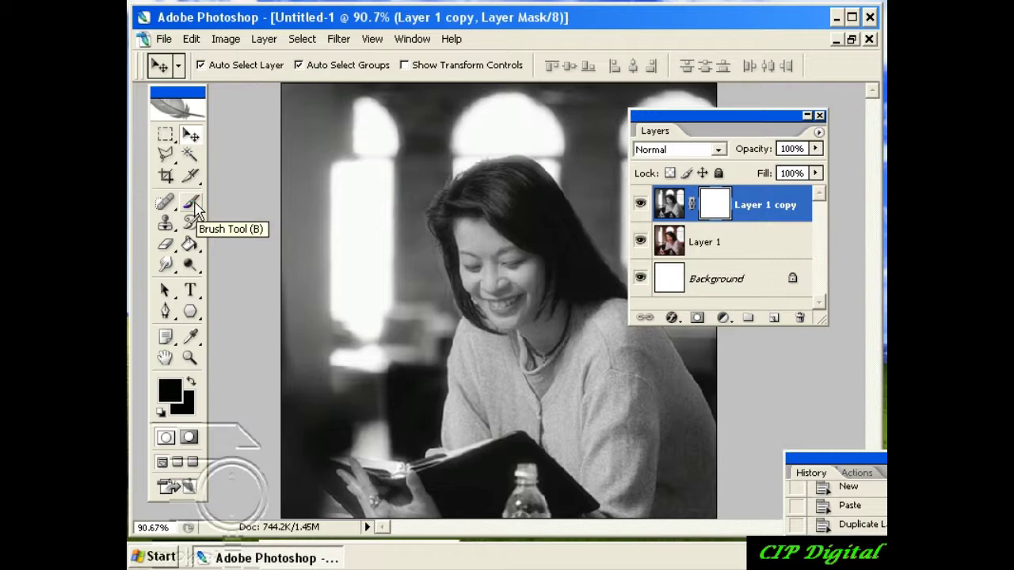
- Select the Brush tool and set its Master Diameter to 25 px
left_click(192, 205)
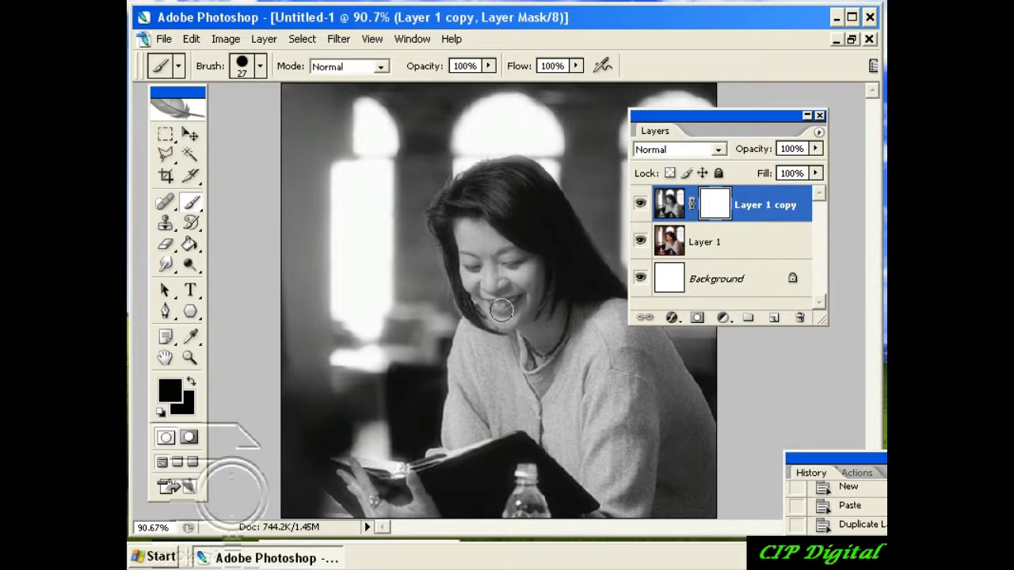
left_click(259, 68)
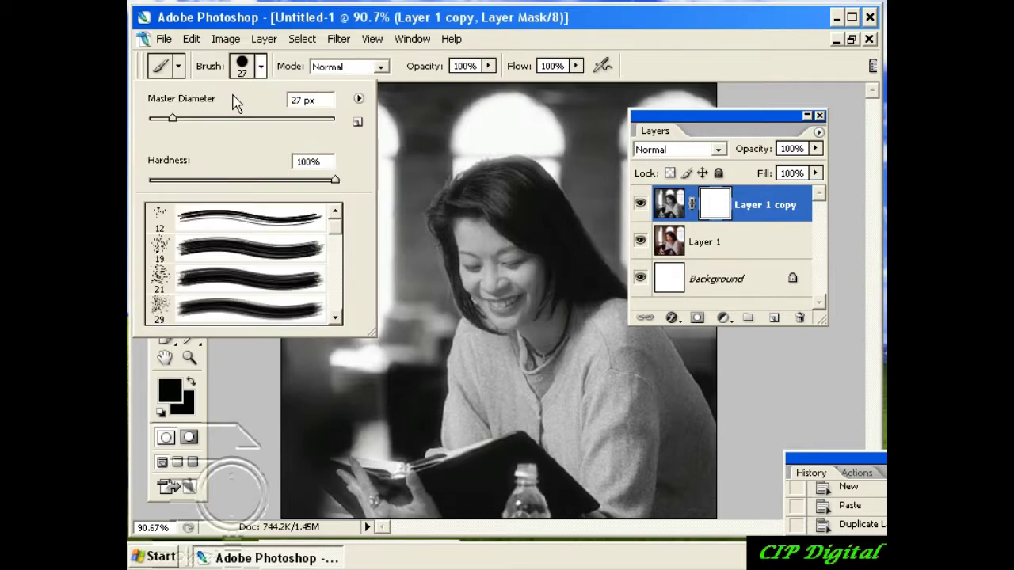
left_click_drag(176, 121, 172, 120)
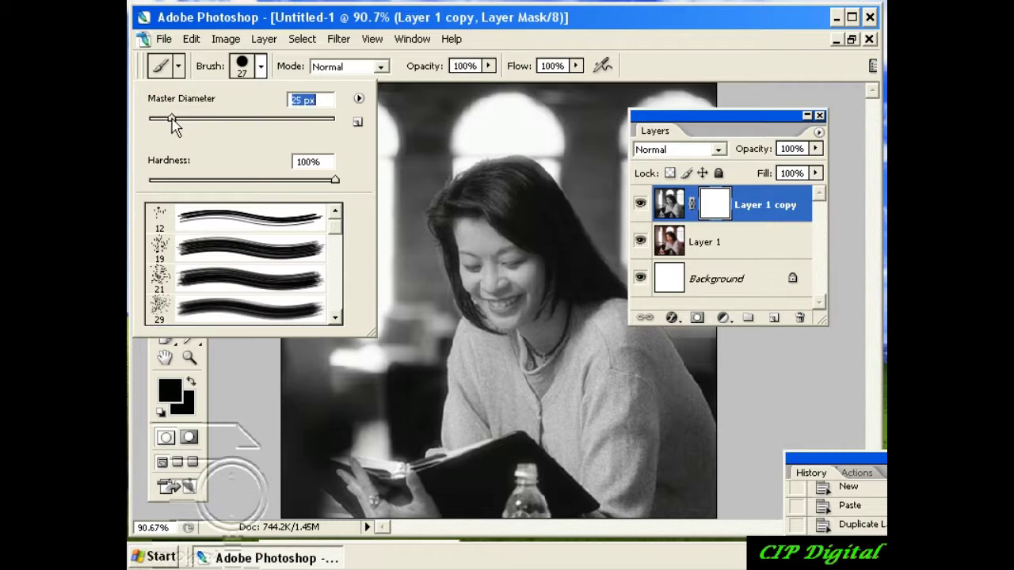
left_click(240, 377)
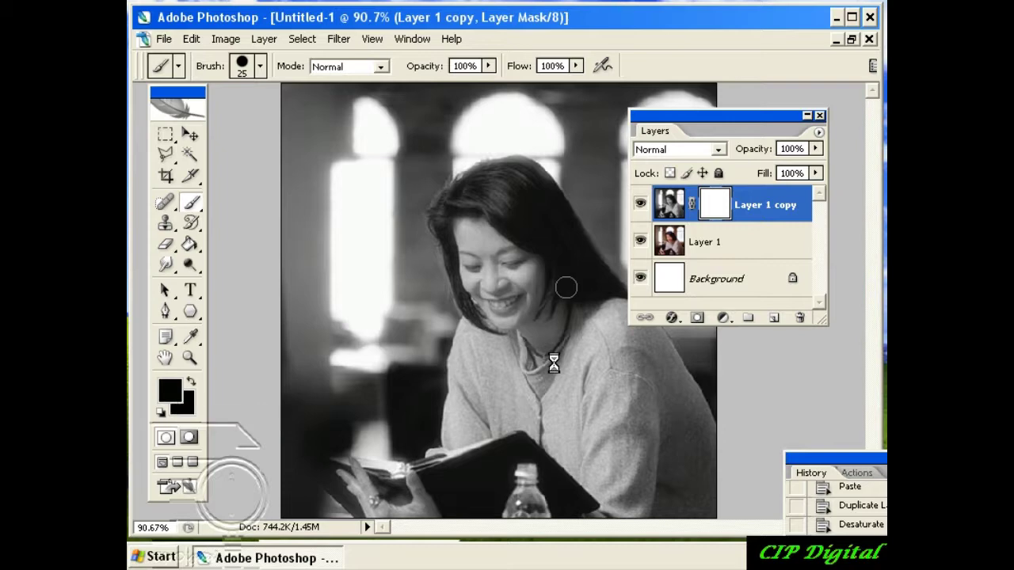
- Confirm a near-black foreground colour in the Color Picker
left_click(168, 393)
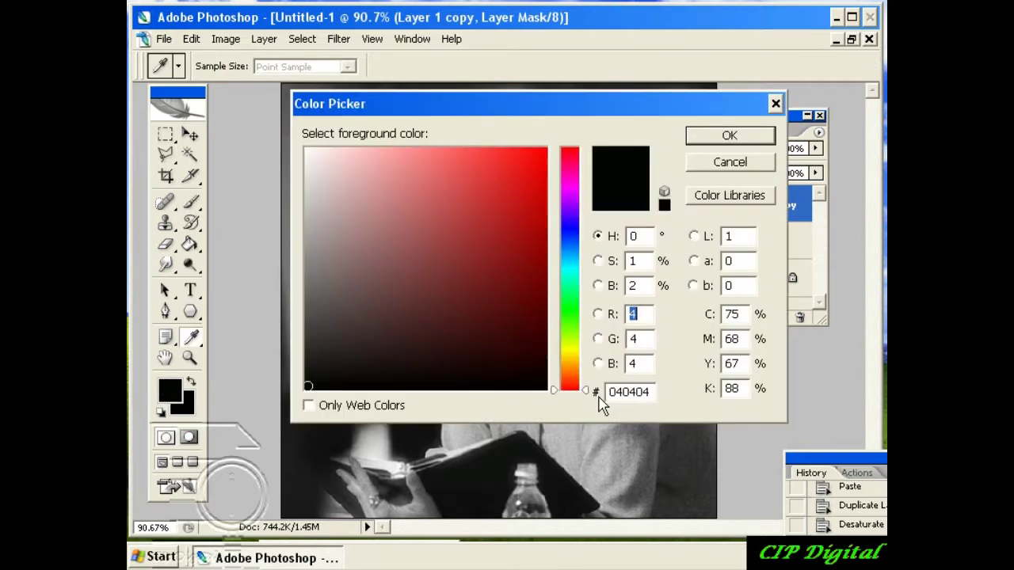
left_click(716, 135)
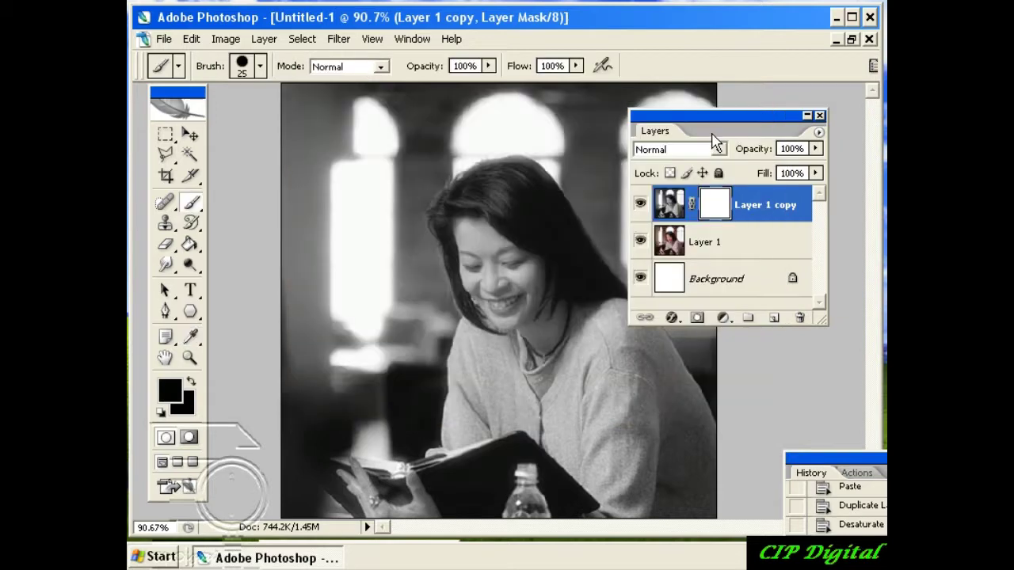
left_click_drag(817, 160, 818, 162)
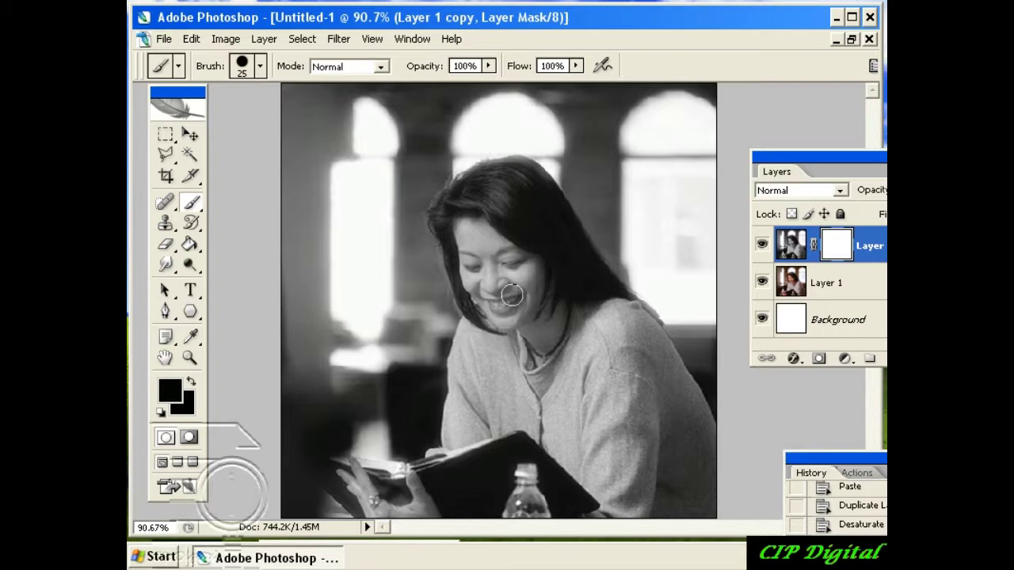
left_click(190, 358)
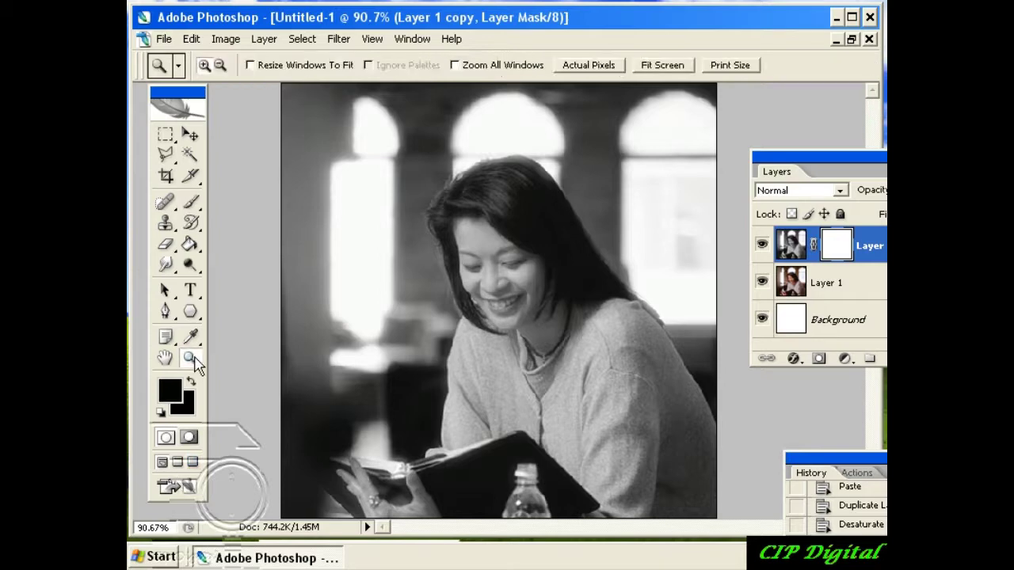
- Zoom to 200% on the woman's face, scroll up to her hair, and reselect the Brush
left_click(484, 340)
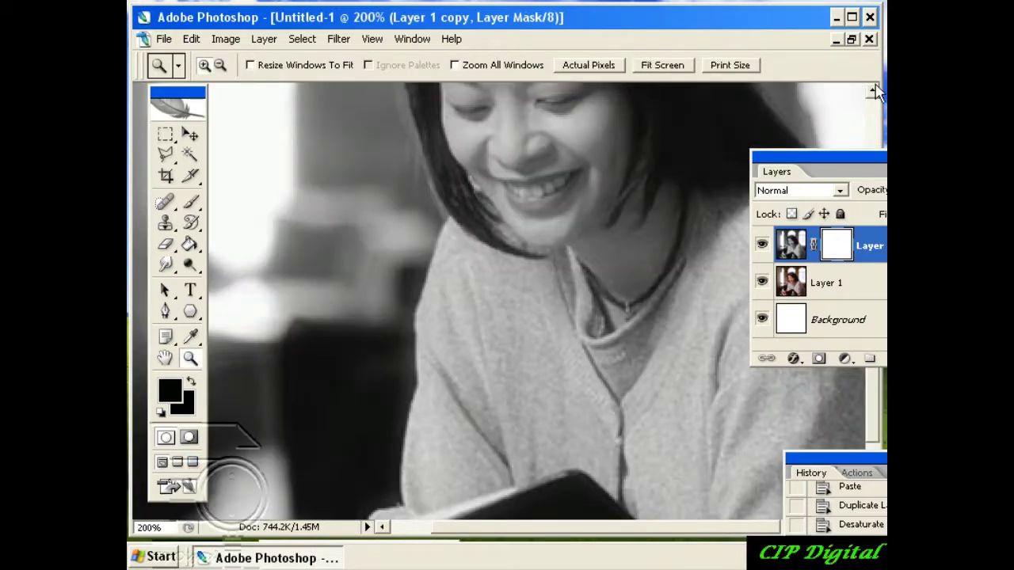
left_click(876, 93)
left_click(875, 94)
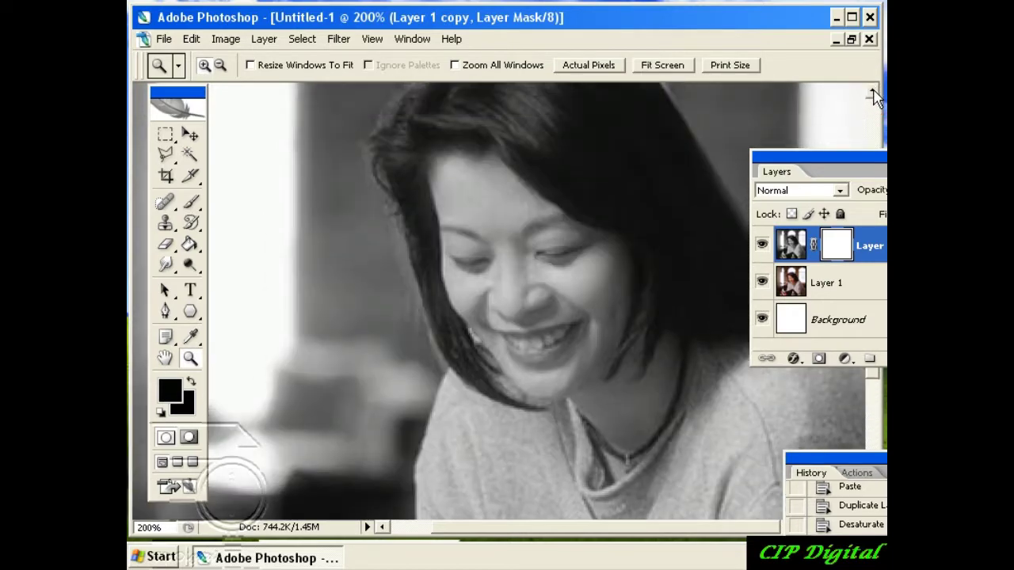
left_click(192, 204)
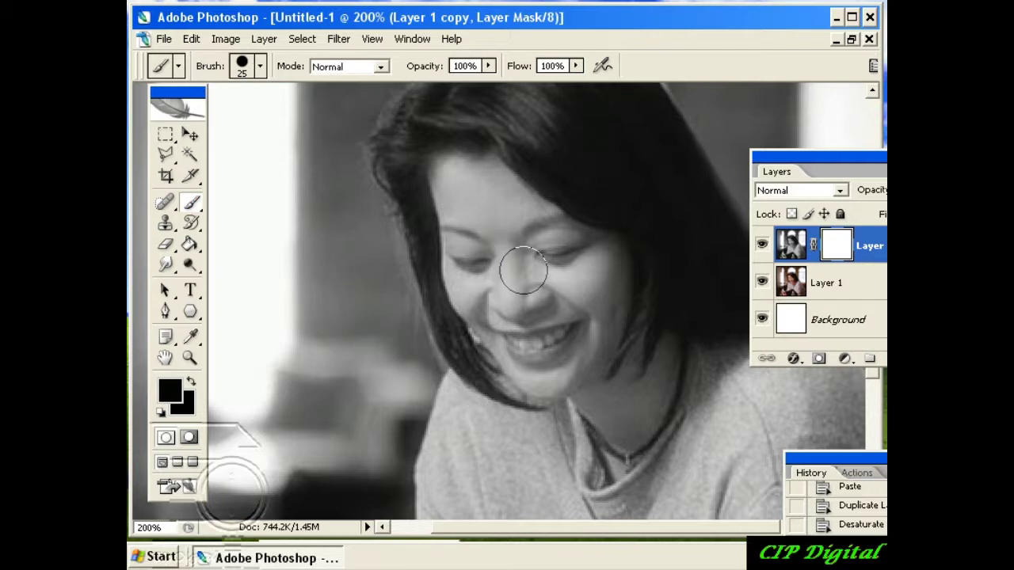
left_click(259, 67)
- Set the brush to 20 px and paint the mask to reveal colour on cheek, mouth and forehead
left_click_drag(171, 118, 165, 118)
key("Return")
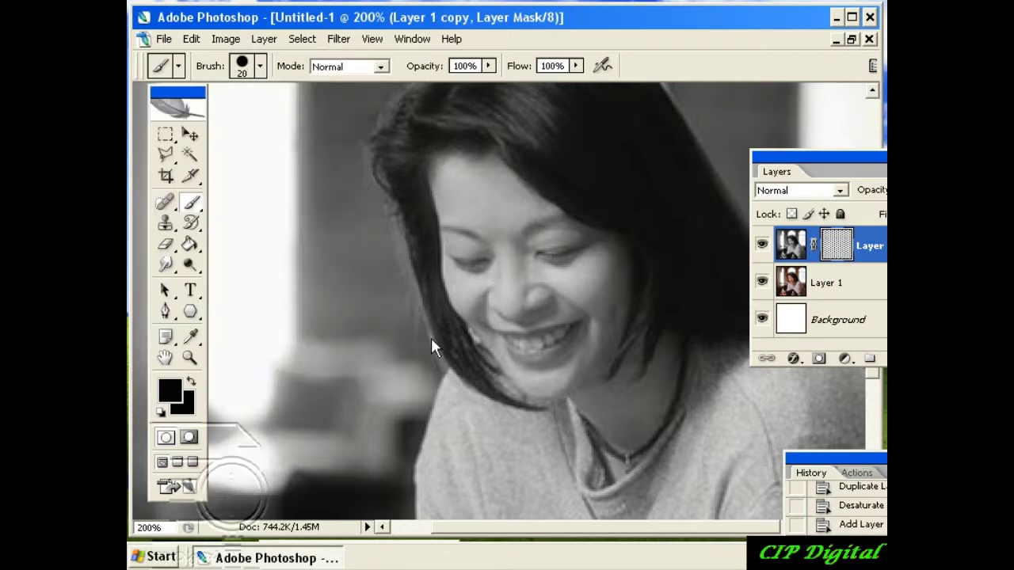
left_click_drag(595, 328, 589, 298)
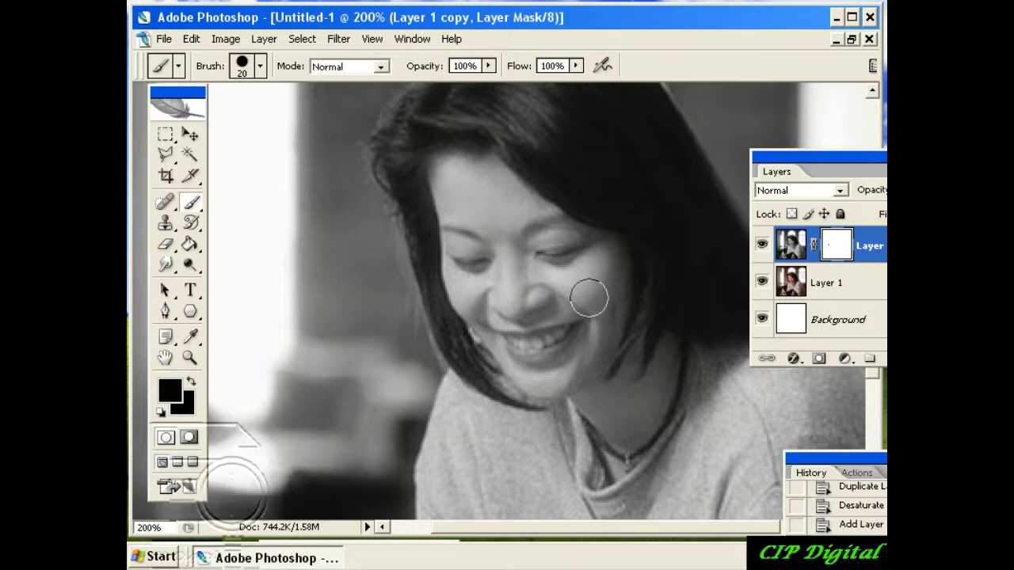
left_click_drag(589, 298, 588, 290)
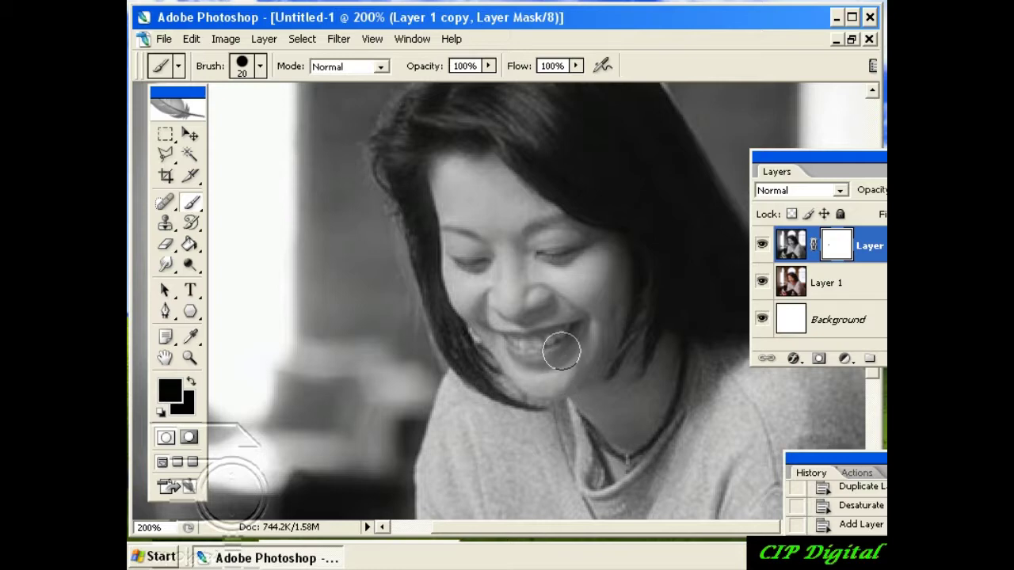
left_click_drag(561, 344, 550, 340)
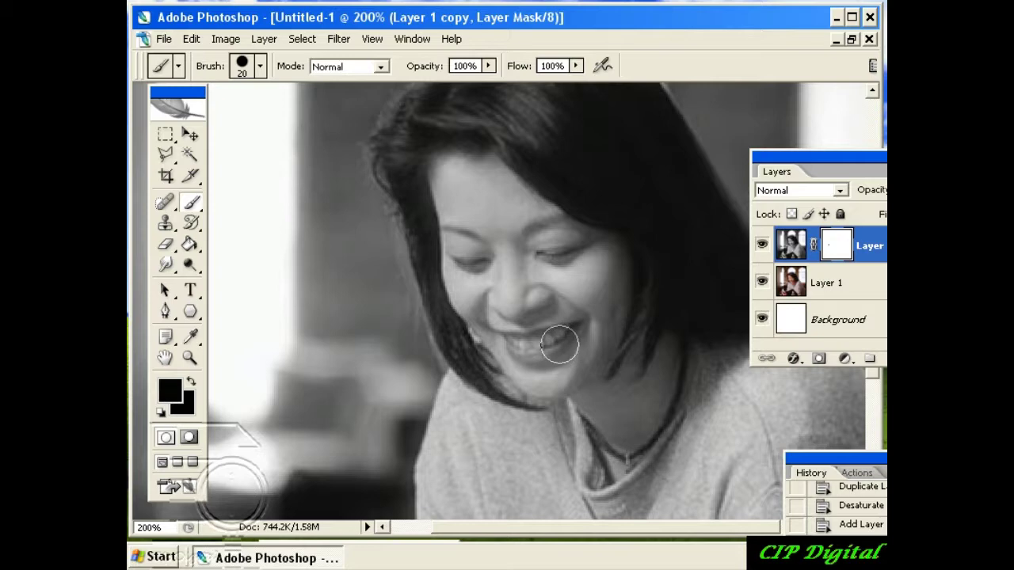
mouse_move(446, 177)
left_mouse_down()
mouse_move(468, 204)
mouse_move(448, 170)
mouse_move(458, 244)
left_mouse_up()
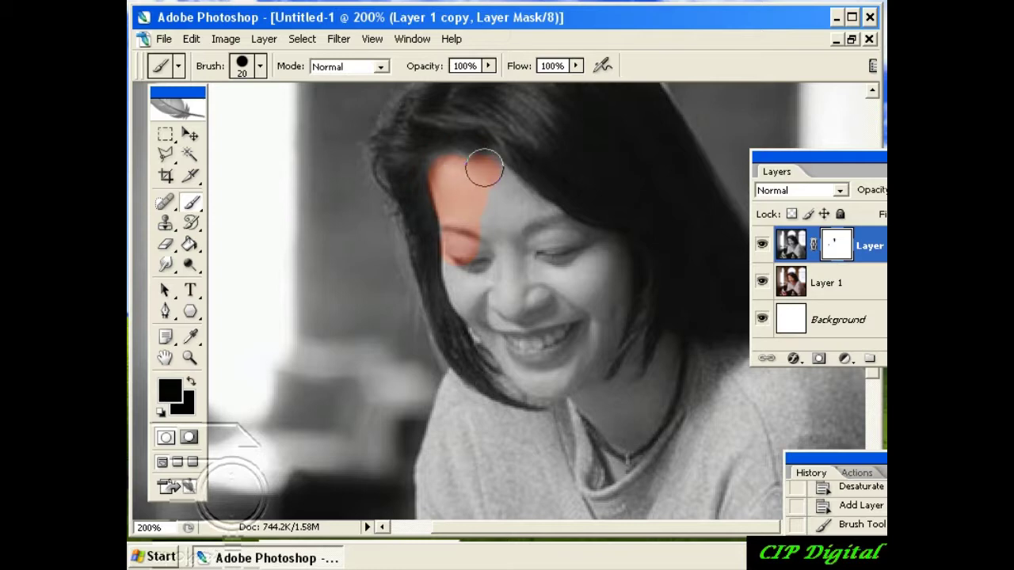
- Paint the mask across the forehead and face edge to restore colour to face and neck
mouse_move(462, 219)
left_mouse_down()
mouse_move(516, 199)
mouse_move(627, 274)
mouse_move(593, 362)
mouse_move(553, 385)
mouse_move(507, 373)
mouse_move(460, 260)
mouse_move(516, 233)
mouse_move(476, 227)
mouse_move(565, 265)
mouse_move(595, 308)
mouse_move(544, 335)
mouse_move(566, 290)
mouse_move(509, 301)
mouse_move(493, 284)
mouse_move(519, 325)
left_mouse_up()
mouse_move(463, 181)
left_mouse_down()
mouse_move(449, 164)
mouse_move(456, 251)
mouse_move(495, 346)
mouse_move(562, 389)
mouse_move(594, 362)
mouse_move(616, 324)
mouse_move(604, 256)
mouse_move(562, 254)
mouse_move(607, 392)
mouse_move(633, 352)
mouse_move(664, 344)
mouse_move(628, 453)
mouse_move(600, 419)
mouse_move(634, 407)
mouse_move(584, 389)
mouse_move(576, 374)
mouse_move(623, 464)
mouse_move(661, 366)
mouse_move(584, 339)
mouse_move(600, 317)
mouse_move(506, 316)
mouse_move(502, 293)
mouse_move(516, 287)
mouse_move(595, 331)
mouse_move(491, 324)
mouse_move(487, 317)
mouse_move(515, 294)
mouse_move(595, 325)
mouse_move(486, 208)
mouse_move(480, 185)
mouse_move(558, 261)
mouse_move(552, 294)
mouse_move(587, 317)
mouse_move(525, 342)
mouse_move(550, 362)
mouse_move(554, 389)
mouse_move(668, 412)
mouse_move(658, 389)
mouse_move(625, 423)
left_mouse_up()
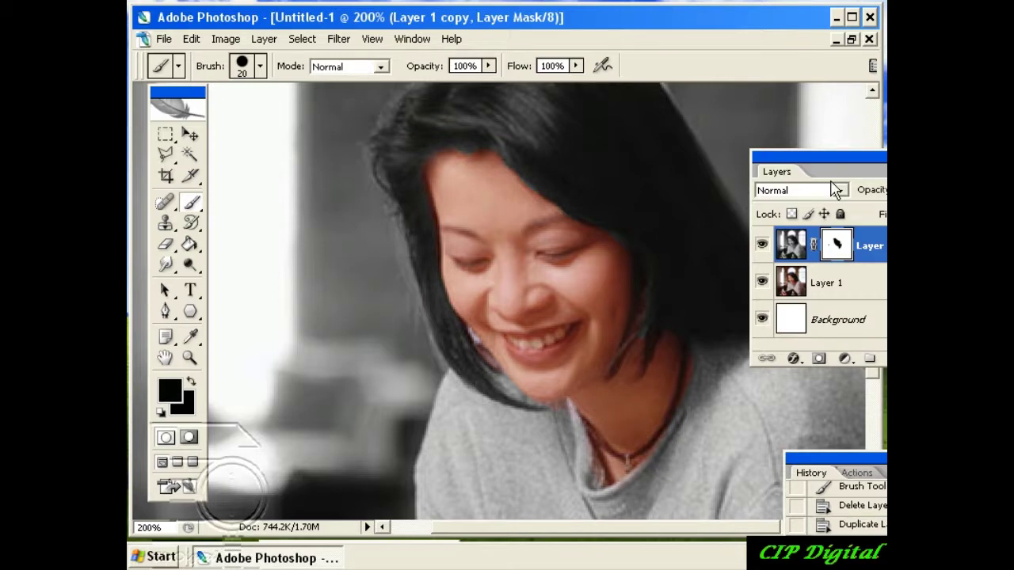
left_click_drag(831, 159, 878, 262)
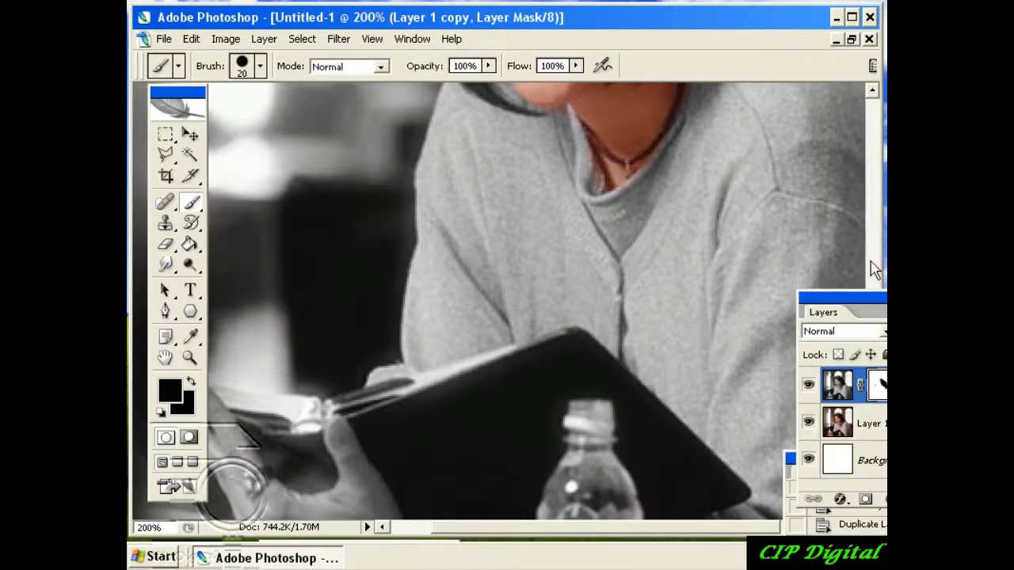
- Scroll down to the hands and paint colour back onto the fingers holding the notebook
scroll(874, 269, "up", 5)
scroll(874, 270, "down", 2)
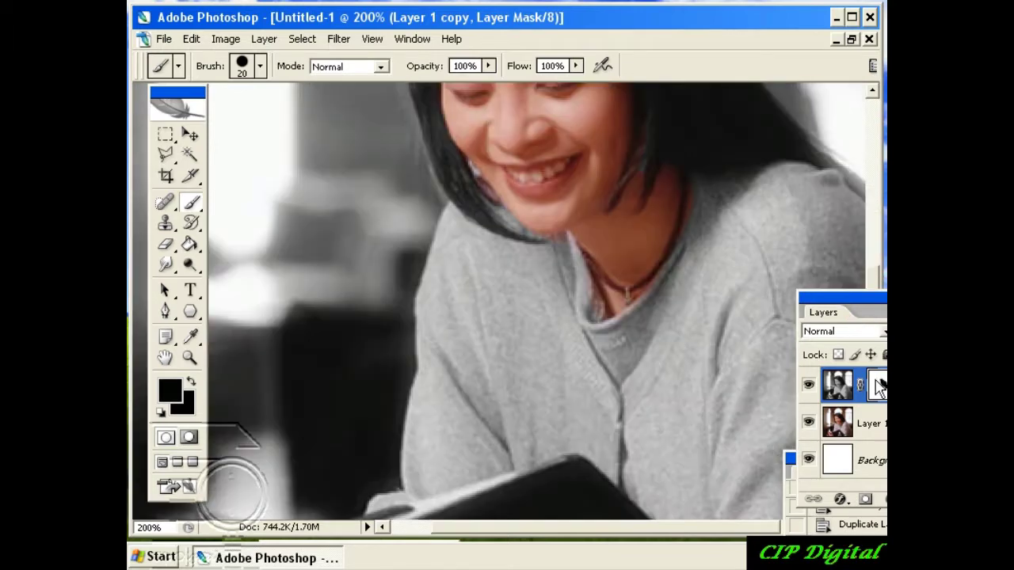
scroll(880, 385, "down", 4)
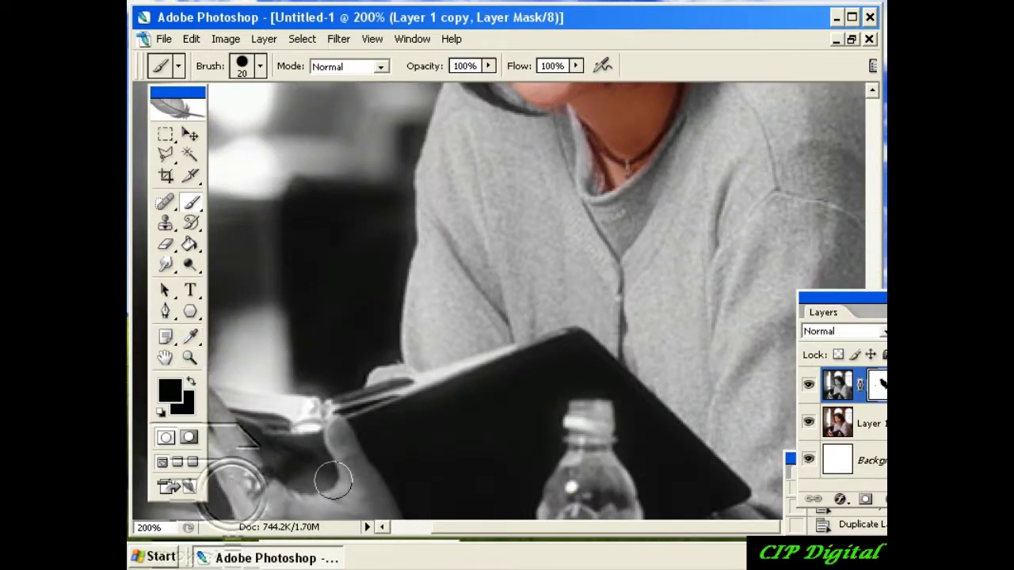
left_click_drag(162, 94, 686, 175)
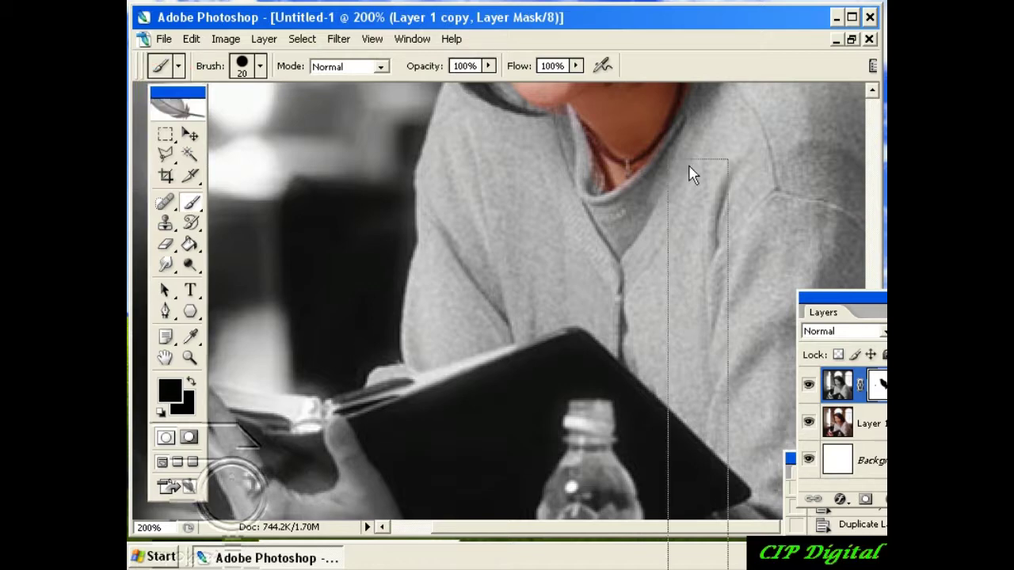
mouse_move(392, 507)
left_mouse_down()
mouse_move(351, 450)
mouse_move(369, 500)
mouse_move(209, 396)
mouse_move(273, 519)
mouse_move(373, 501)
left_mouse_up()
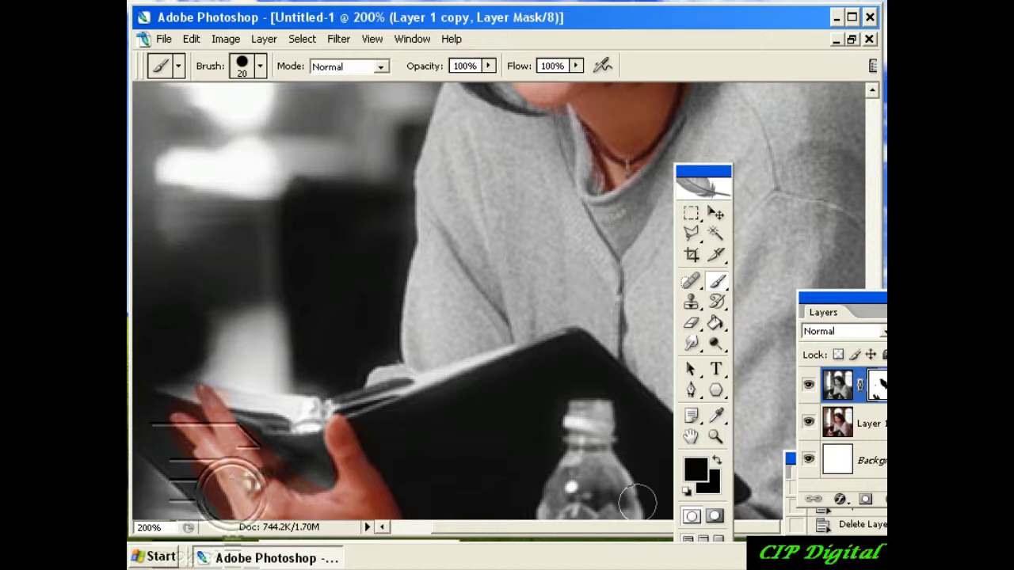
key("ctrl+minus")
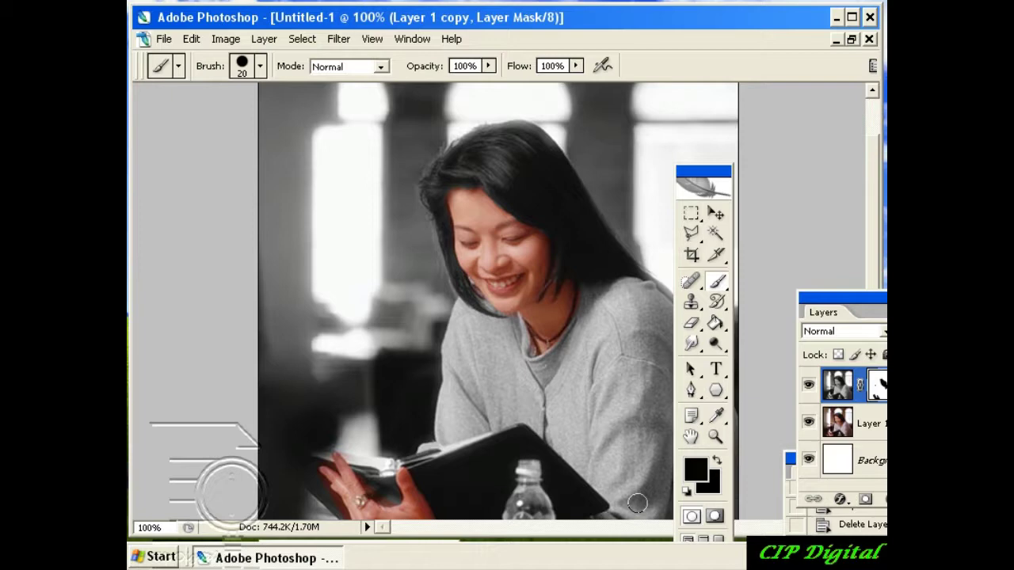
- Move the toolbox and Layers palette off the image to view the whole photo at 100%
left_click_drag(718, 176, 173, 151)
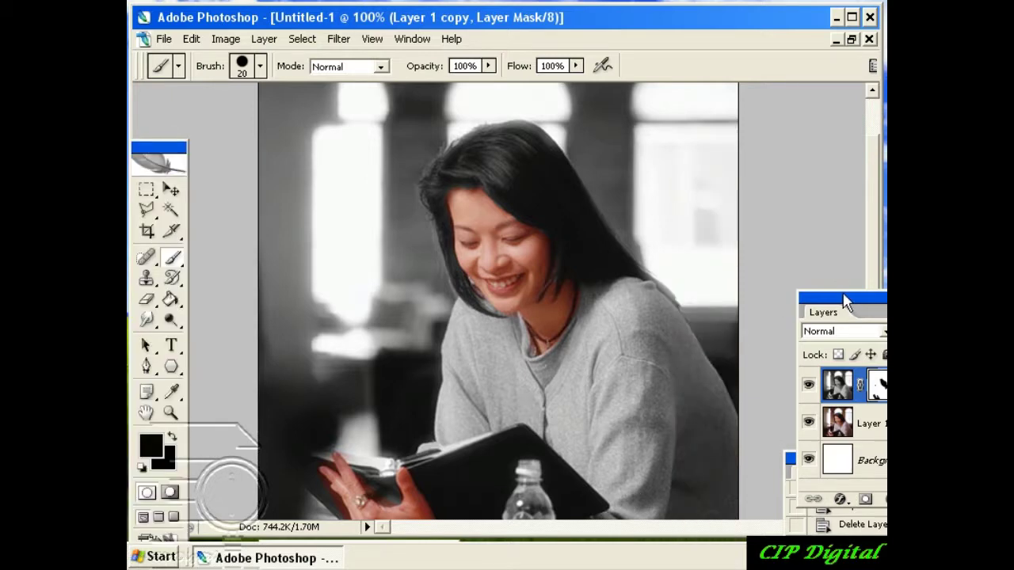
left_click_drag(845, 301, 800, 206)
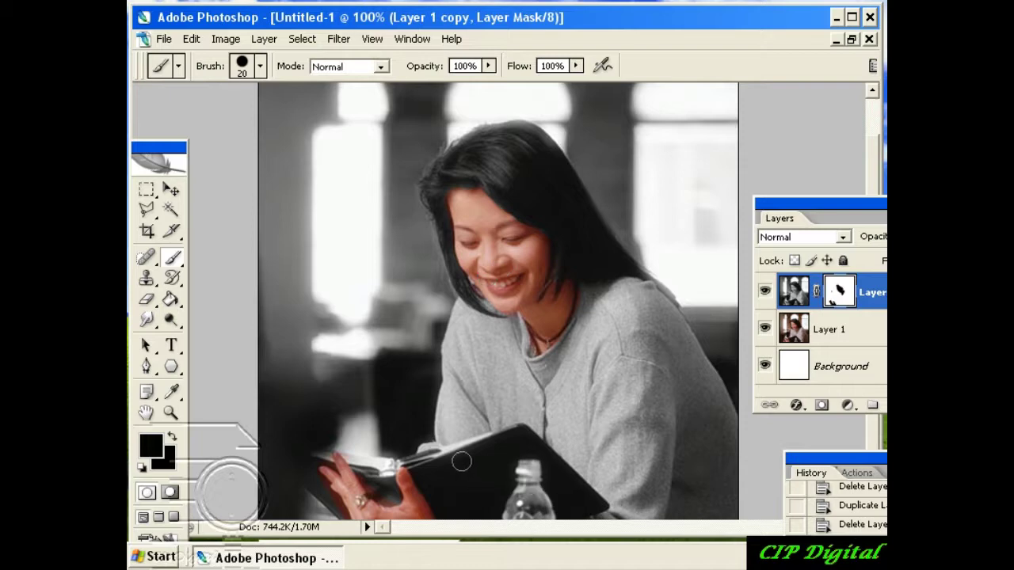
- Brush black on the mask over the notebook, lower-left hand, and right shoulder and sleeve
left_click(464, 459)
left_click_drag(592, 509, 369, 486)
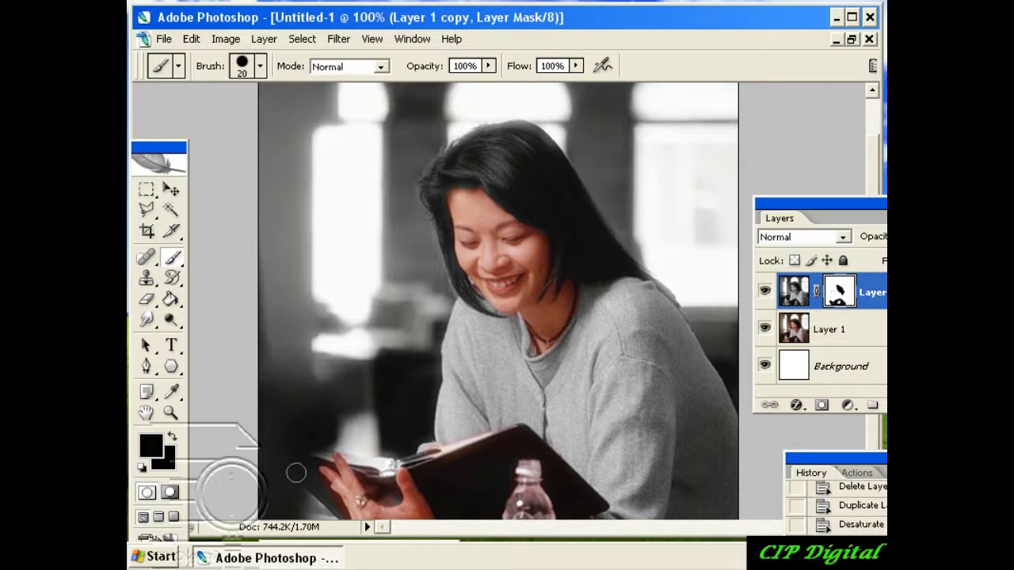
left_click_drag(295, 473, 337, 507)
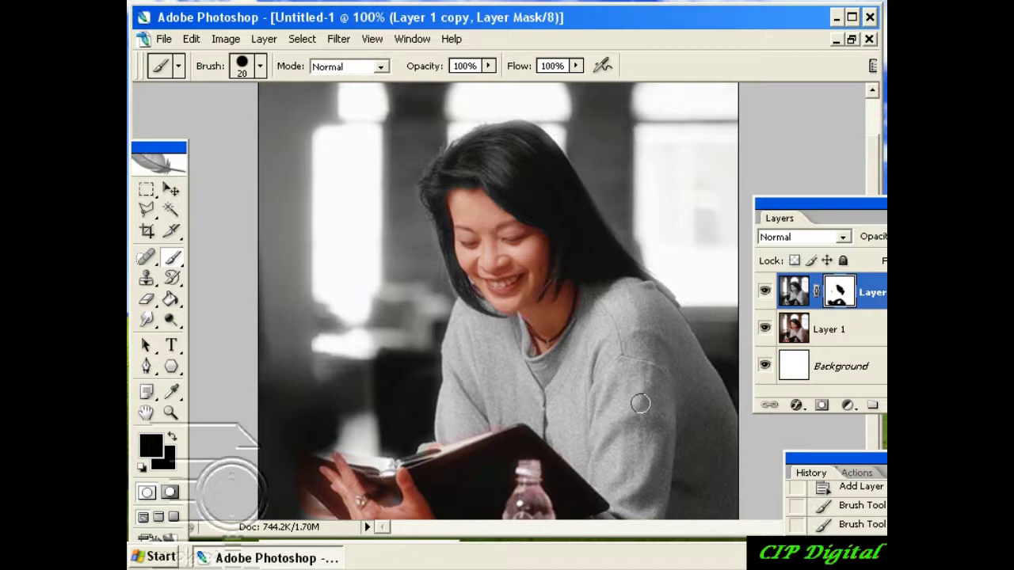
mouse_move(640, 404)
left_mouse_down()
mouse_move(633, 396)
mouse_move(627, 495)
left_mouse_up()
mouse_move(654, 316)
left_mouse_down()
mouse_move(702, 394)
mouse_move(663, 387)
mouse_move(665, 400)
left_mouse_up()
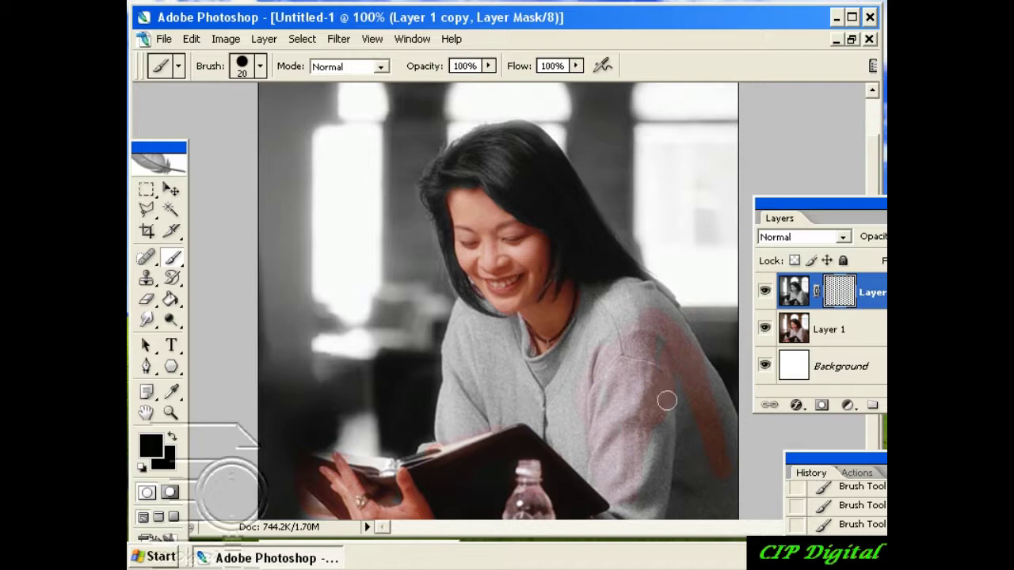
left_click(852, 464)
- Expand the History palette and step back seven Brush Tool states
left_click_drag(852, 465, 781, 166)
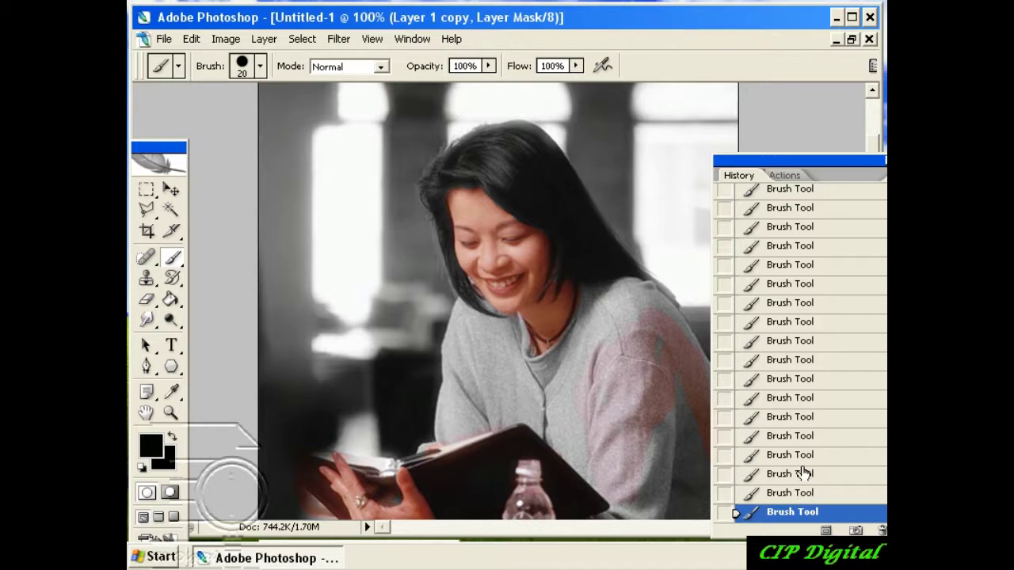
left_click(799, 474)
left_click(792, 455)
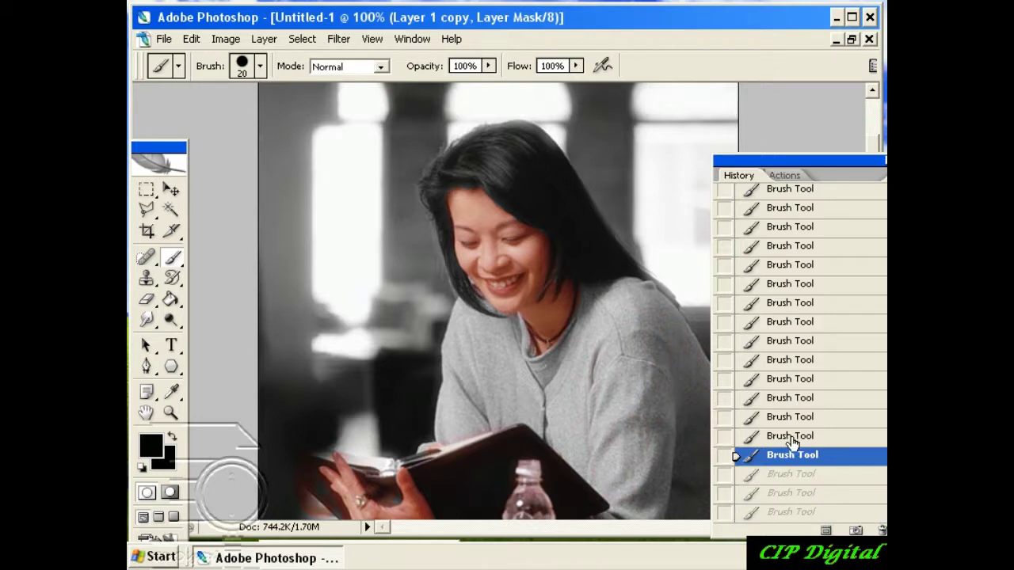
left_click(792, 437)
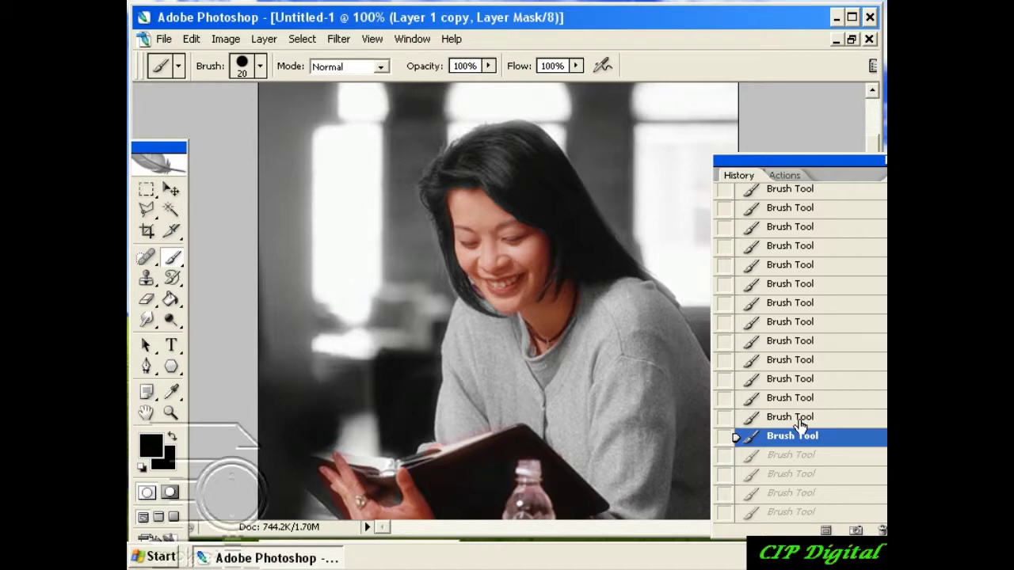
left_click(796, 417)
left_click(793, 399)
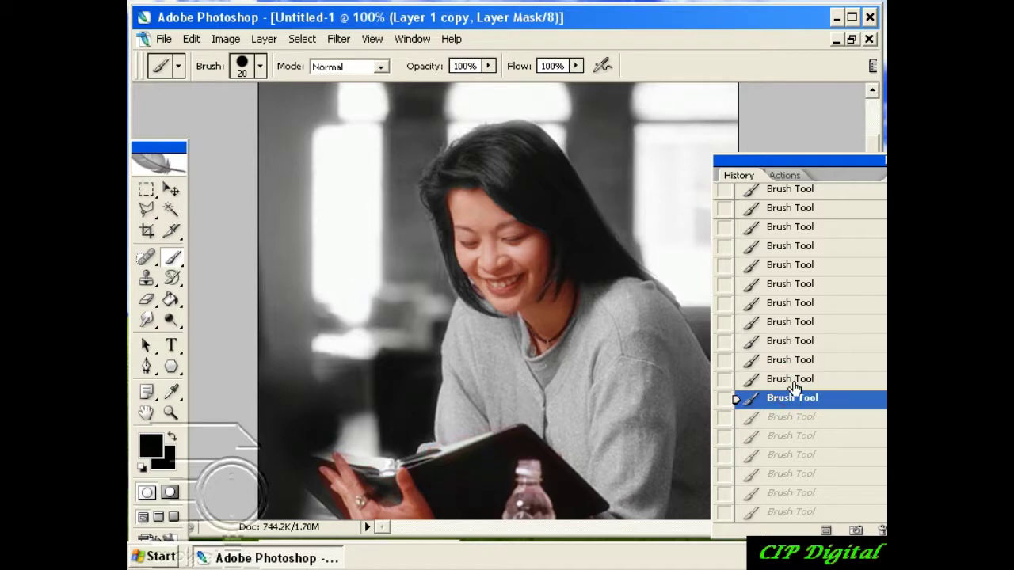
left_click(793, 380)
left_click(793, 361)
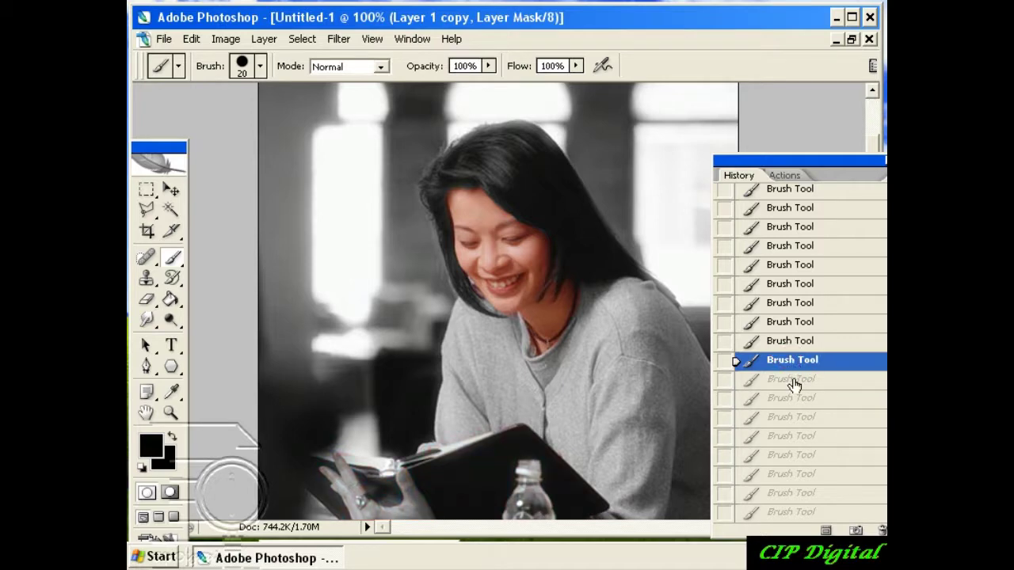
- Restore three brush states so only the sleeve strokes are undone, then collapse History
left_click(794, 380)
left_click(795, 399)
left_click(794, 420)
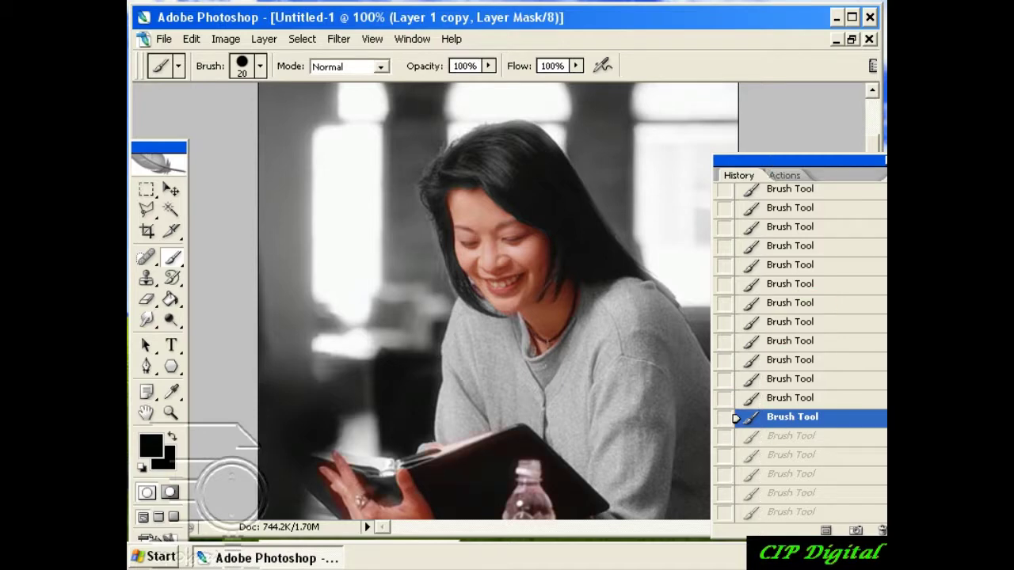
double_click(808, 515)
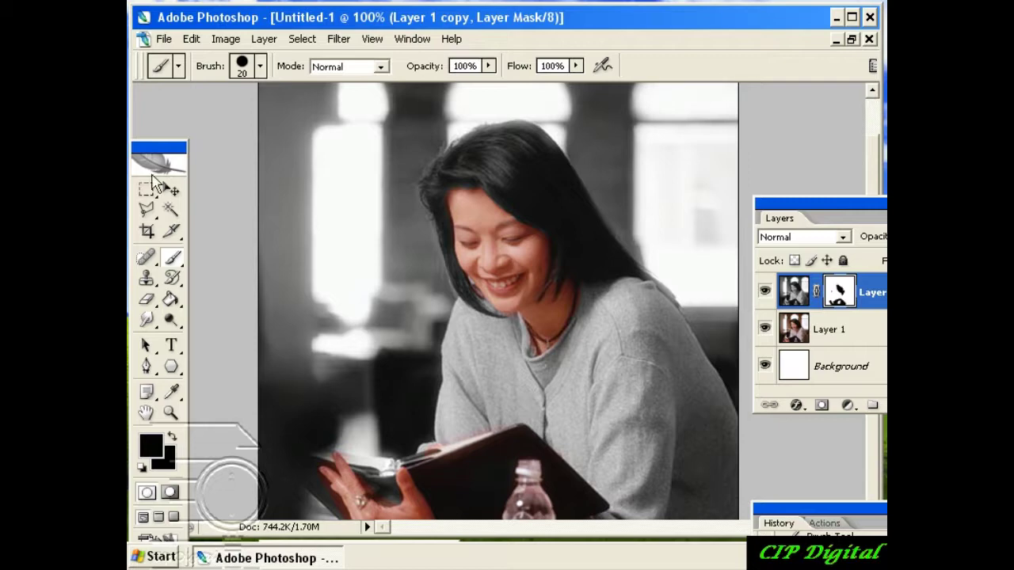
- Switch to the Move tool and hide all palettes to view the finished photo
left_click(170, 191)
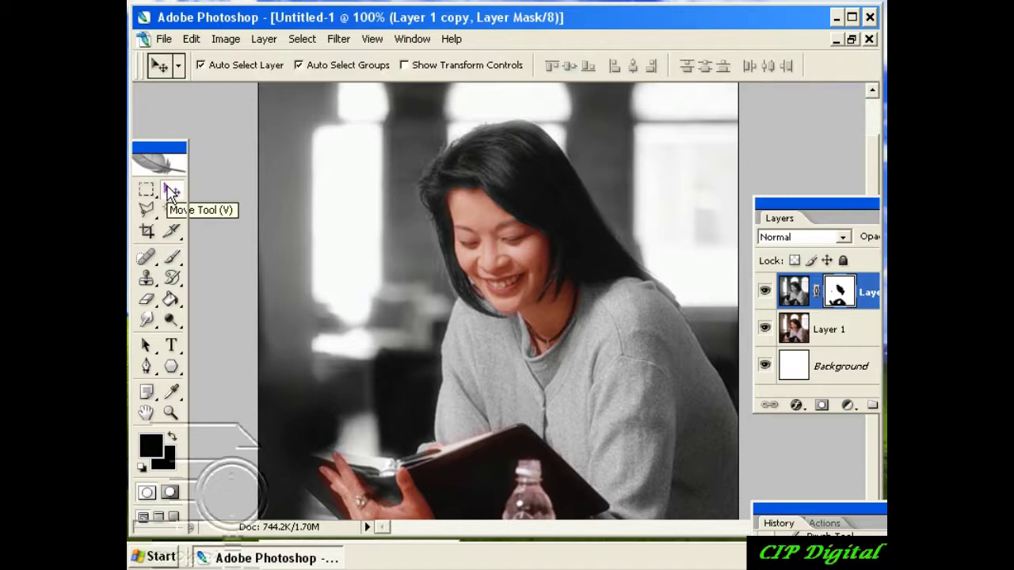
key("Tab")
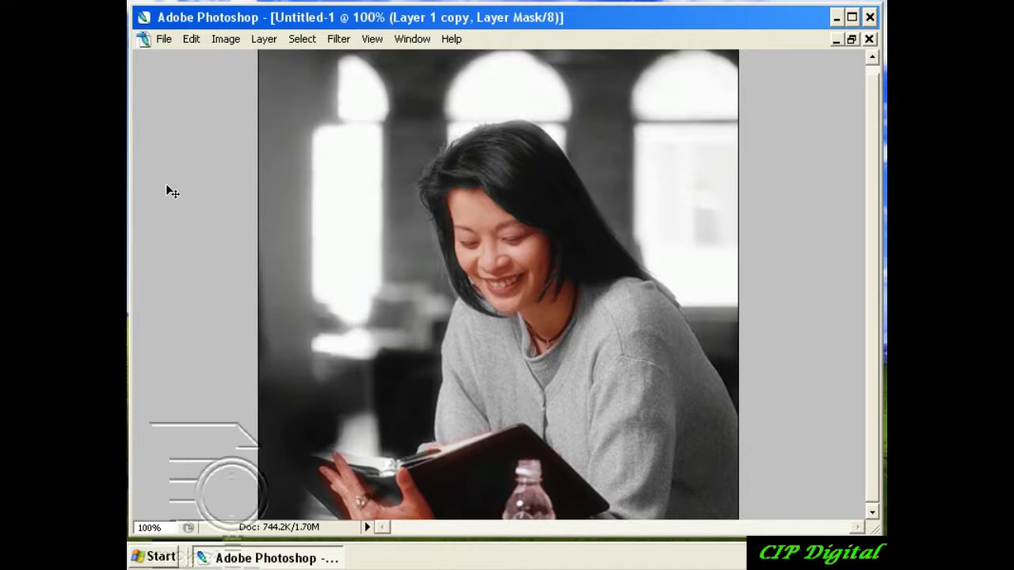